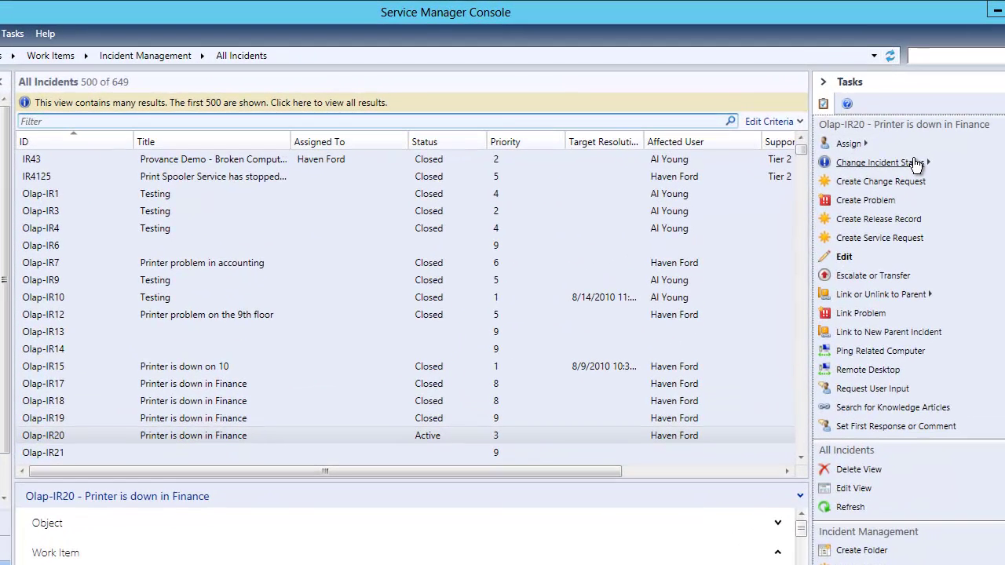
# - Close the Olap-IR20 incident with the comment 'problem solved.'
pyautogui.click(869, 128)
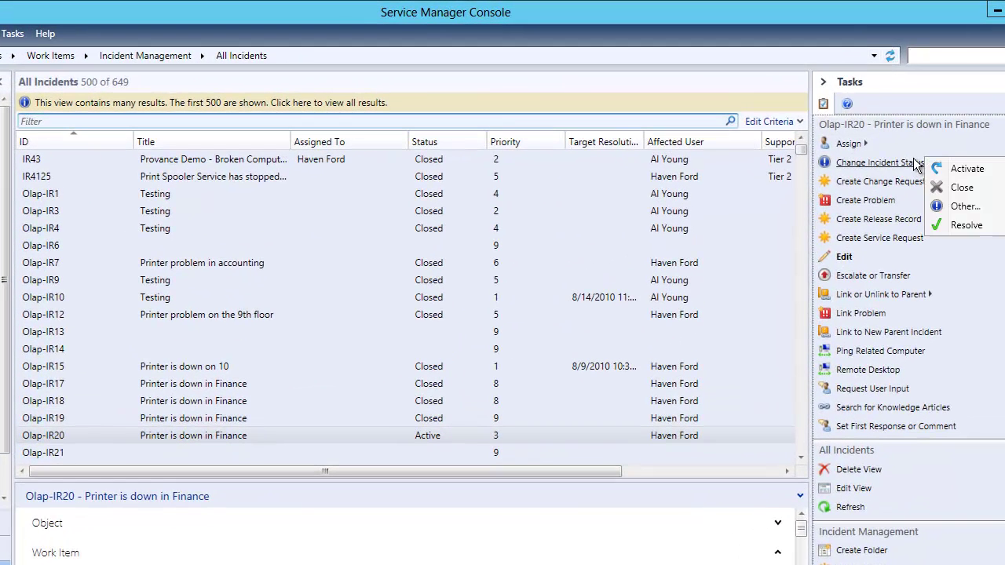
pyautogui.click(957, 186)
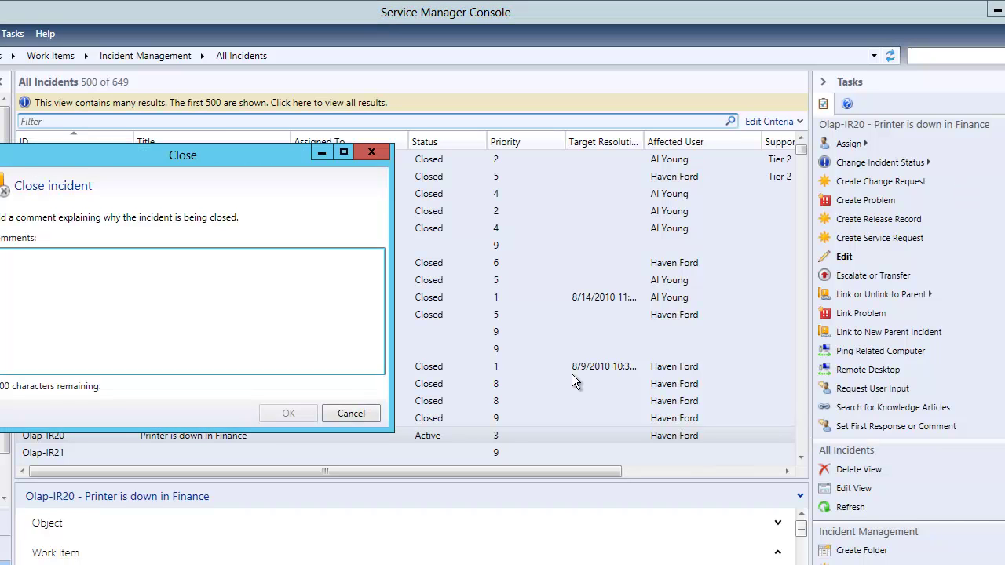
pyautogui.write('problem solved.')
pyautogui.click(297, 410)
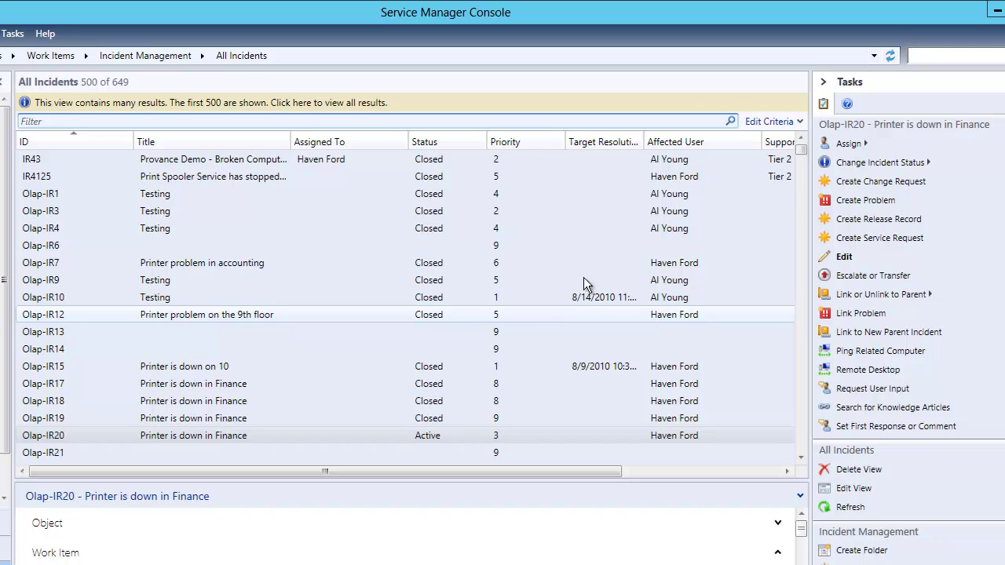
pyautogui.moveTo(542, 4)
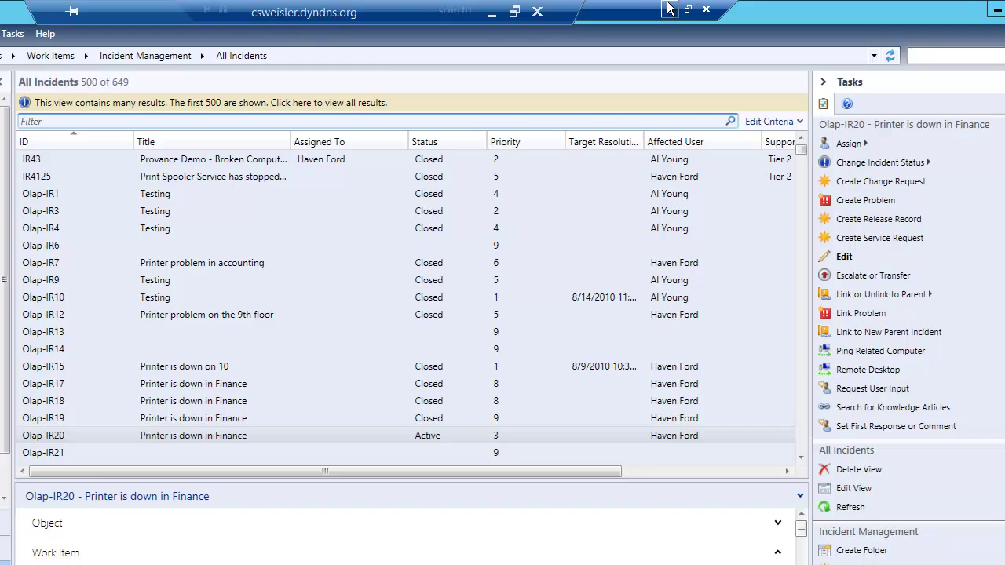
# - Open the newest svc_ScsmWorkflow survey email and select the case number Olap-IR19 from its subject
pyautogui.click(668, 9)
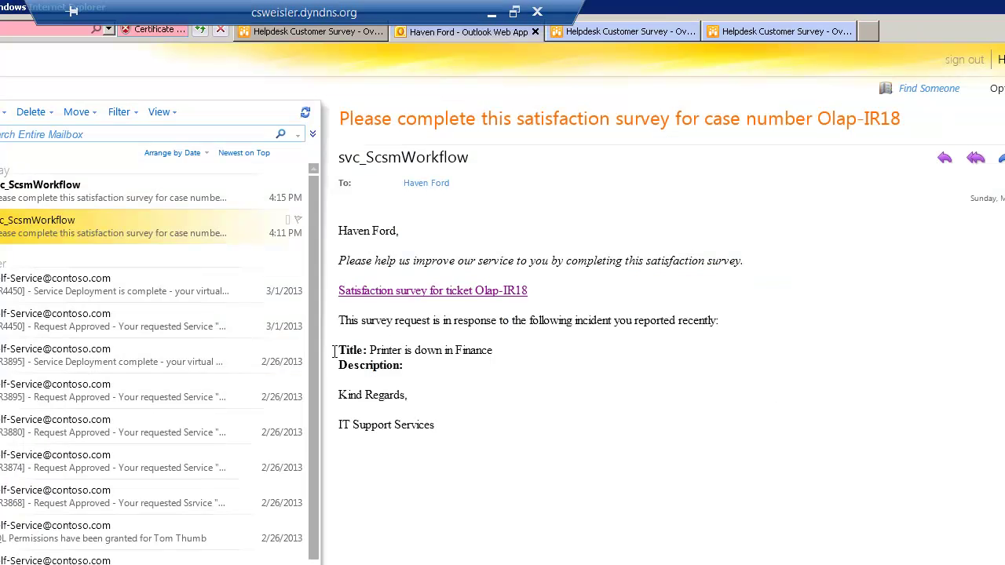
pyautogui.click(142, 197)
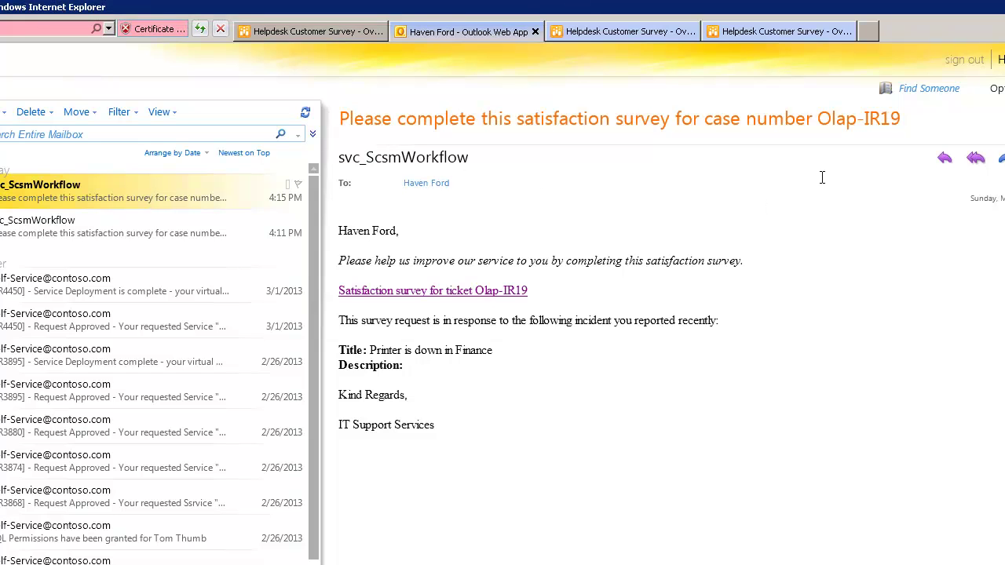
pyautogui.moveTo(902, 119); pyautogui.dragTo(823, 128)
pyautogui.hotkey('ctrl', 'c')
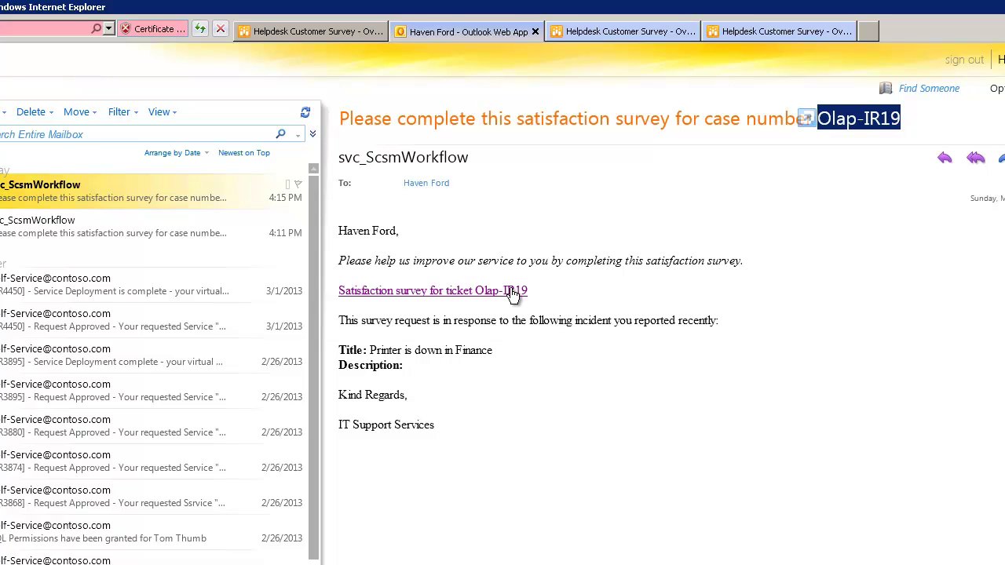
# - Start a new Helpdesk Customer Survey response with the respondent's name and ticket Olap-IR19
pyautogui.click(331, 32)
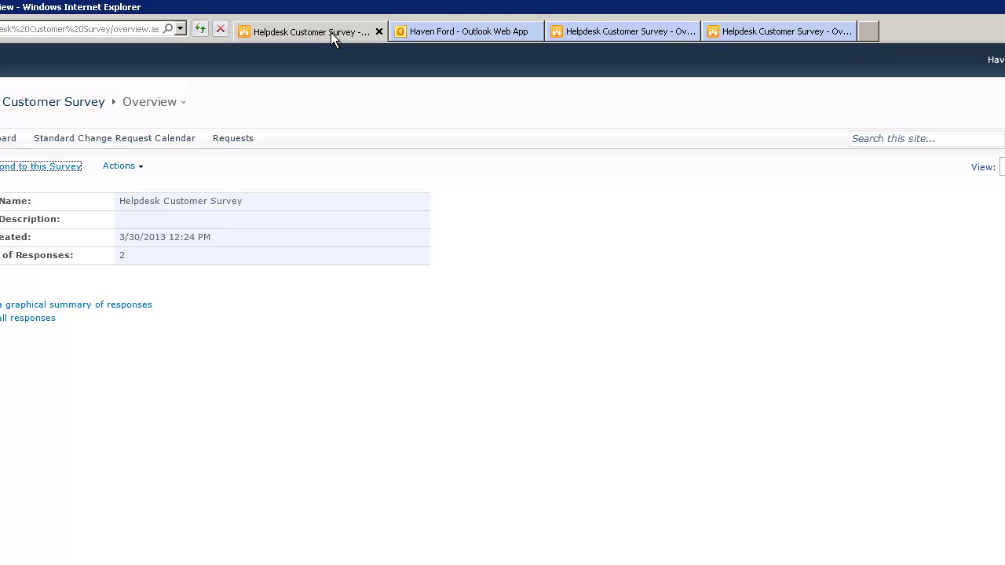
pyautogui.click(52, 168)
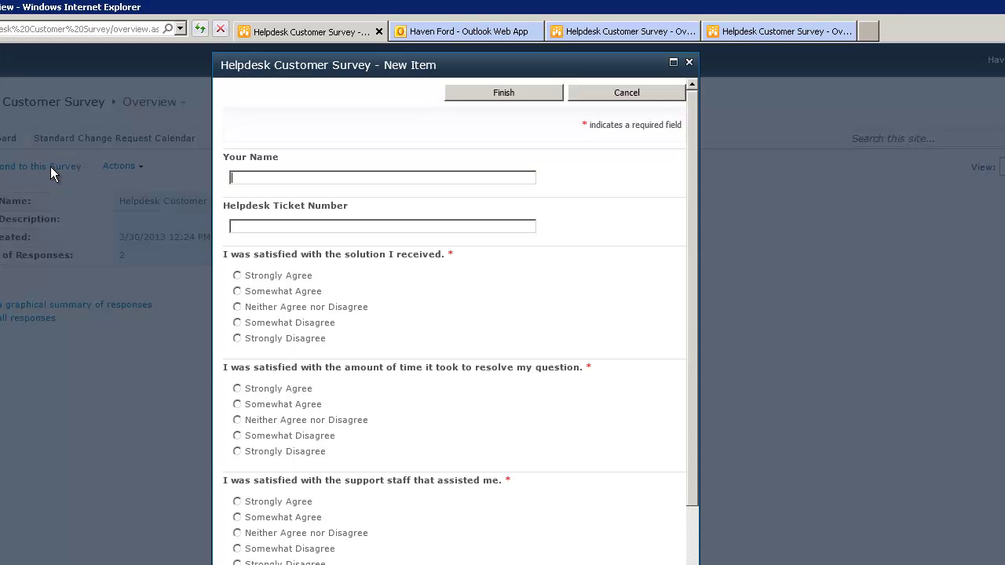
pyautogui.hotkey('ctrl', 'v')
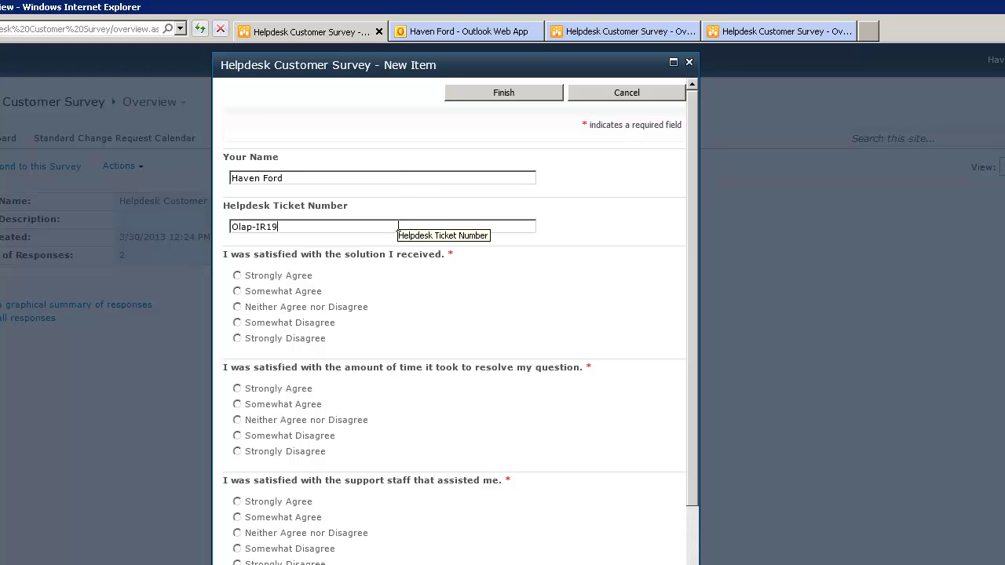
# - Rate all four questions Somewhat Agree, add the suggestion 'None at this time.' and submit
pyautogui.click(237, 291)
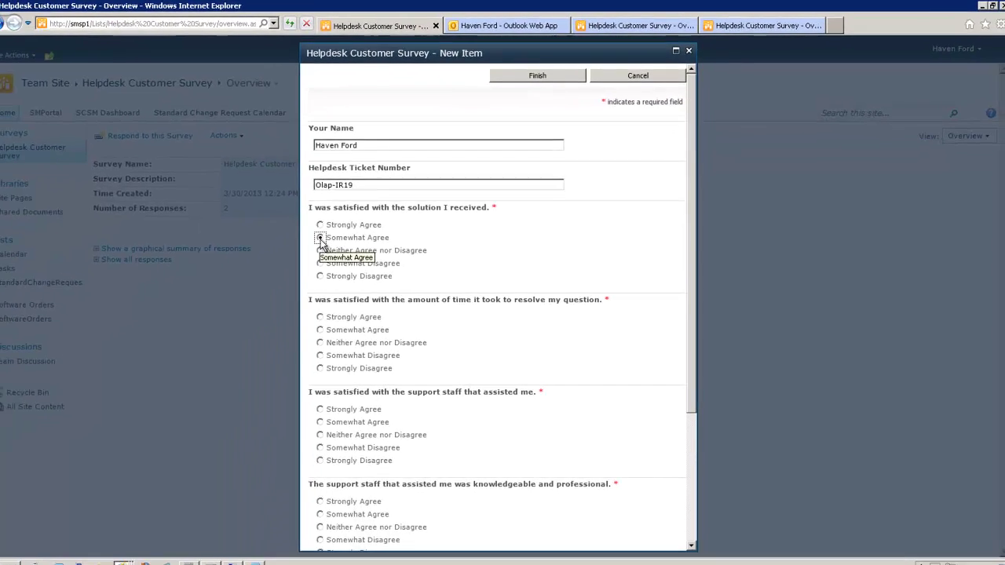
pyautogui.click(327, 323)
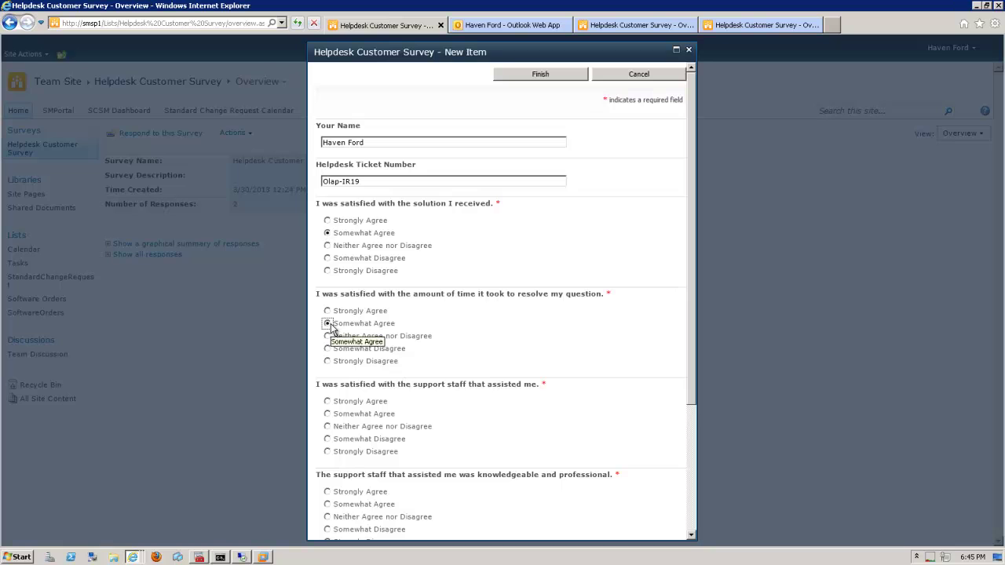
pyautogui.click(328, 414)
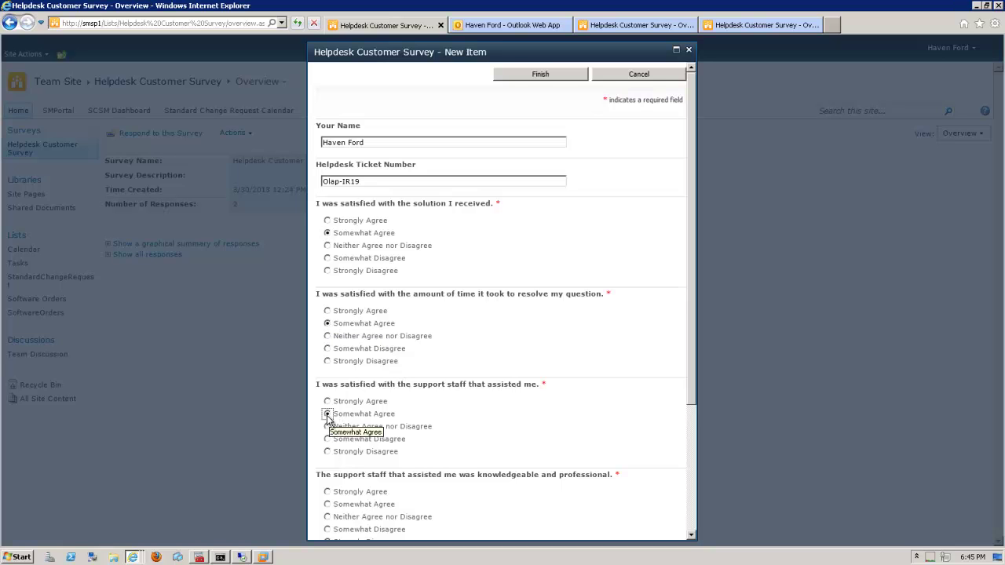
pyautogui.click(327, 505)
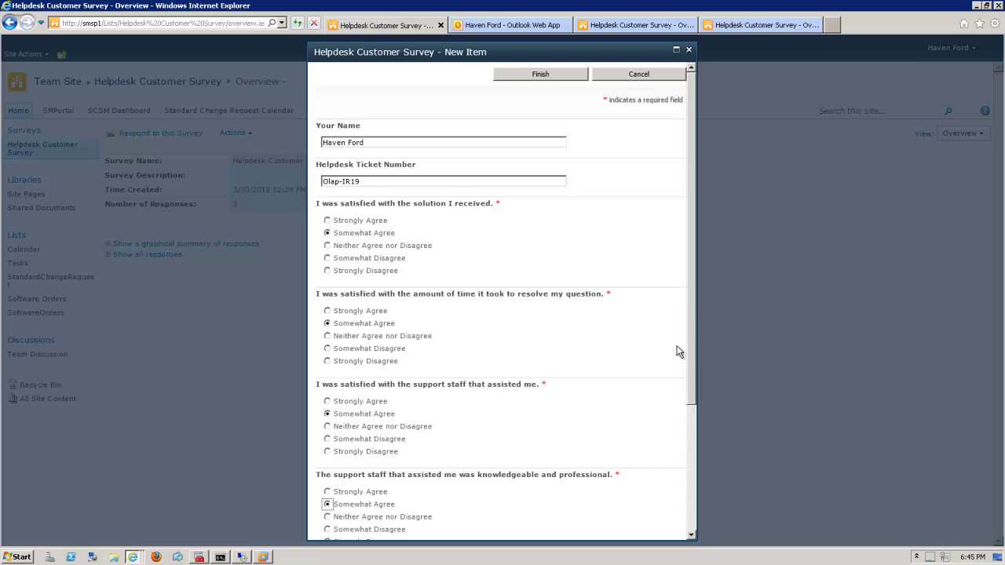
pyautogui.moveTo(691, 318); pyautogui.dragTo(683, 440)
pyautogui.click(473, 439)
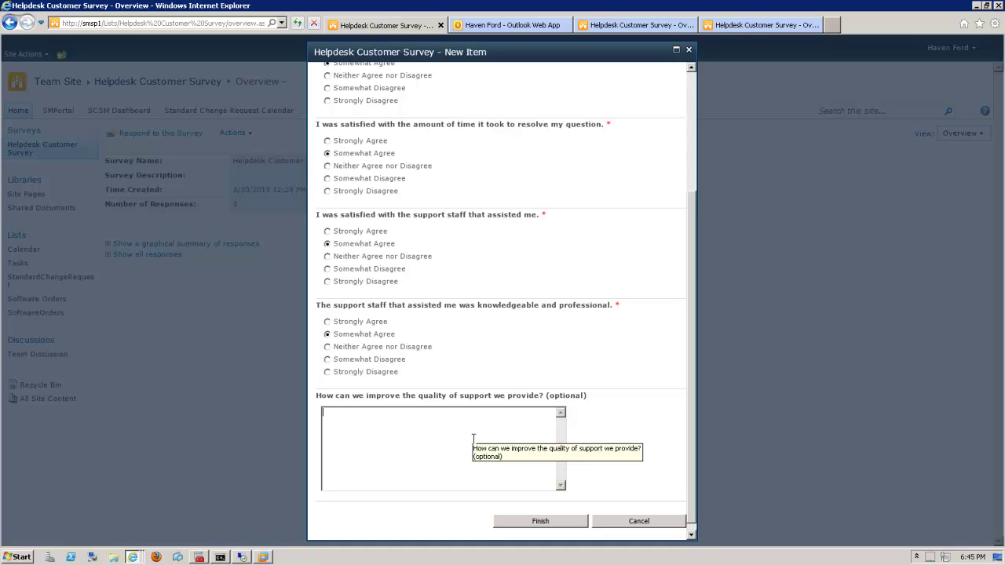
pyautogui.write('None at this time.')
pyautogui.click(531, 522)
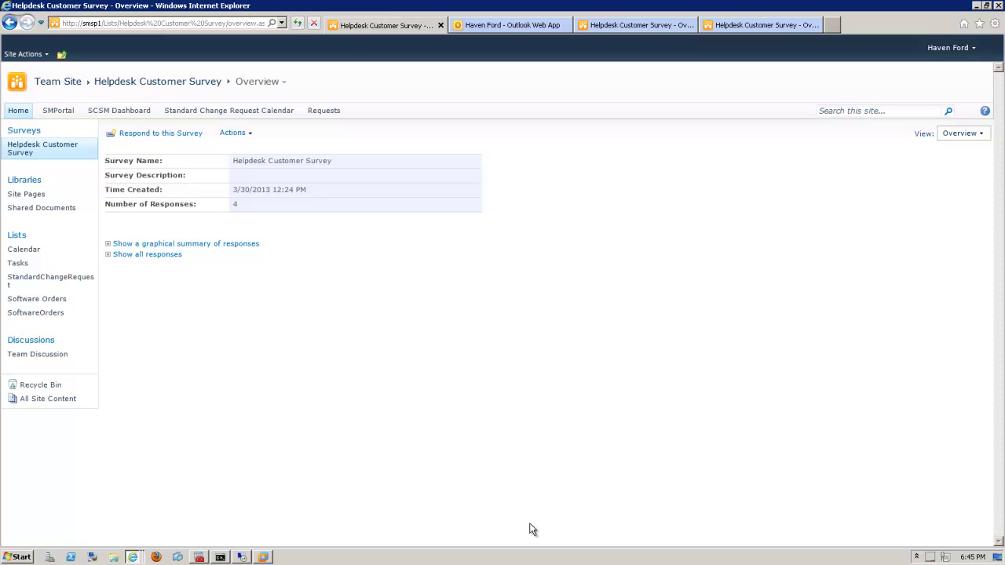
# - Bring the administrator's survey overview window forward and reload it to show 4 responses
pyautogui.click(241, 557)
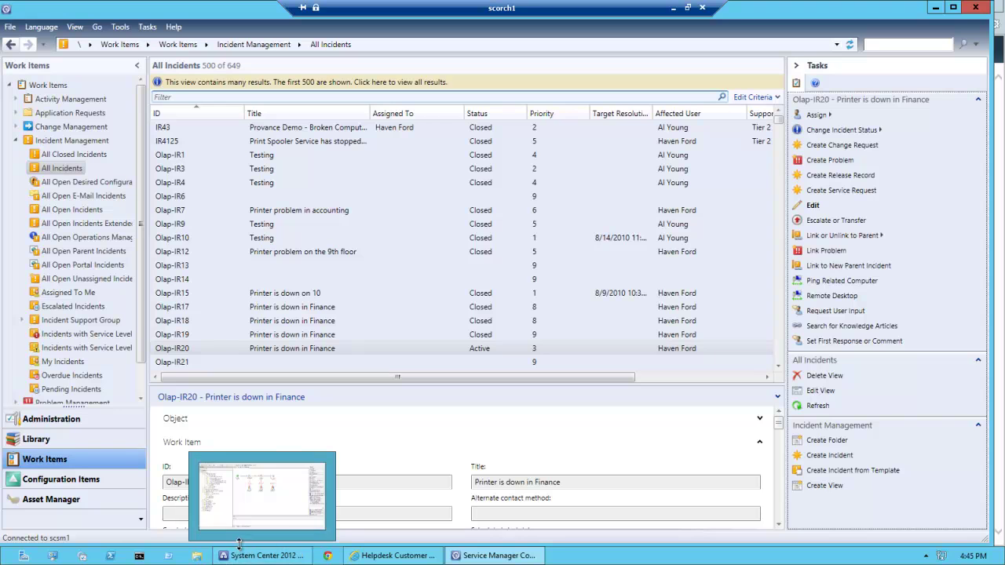
pyautogui.click(374, 556)
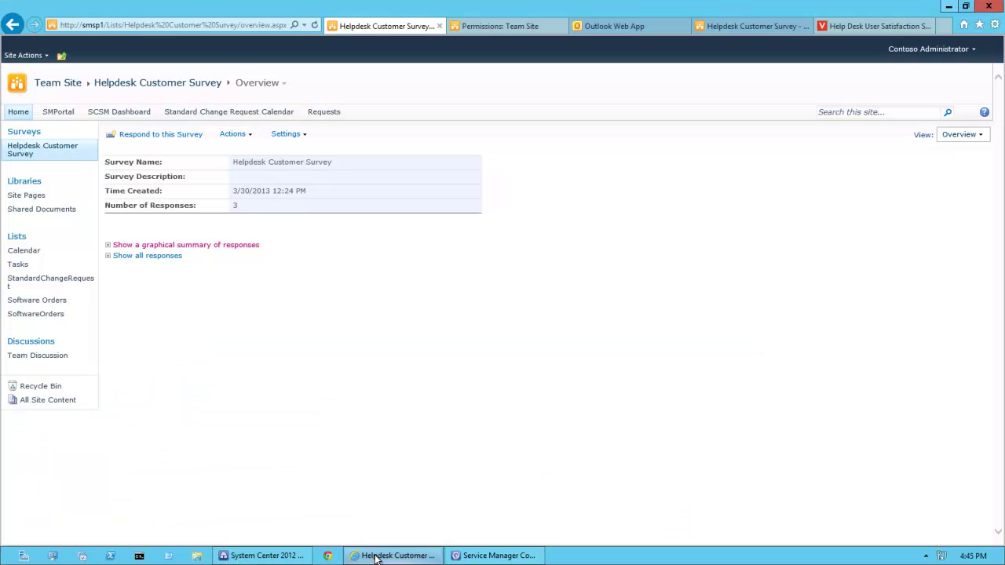
pyautogui.click(39, 153)
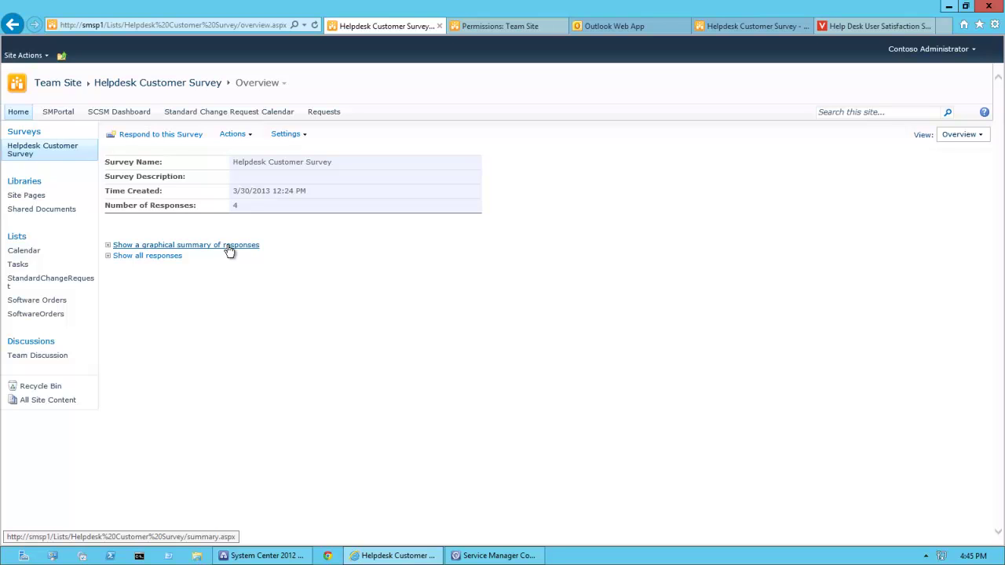
# - Open the graphical summary of survey responses and scroll through its charts
pyautogui.click(227, 245)
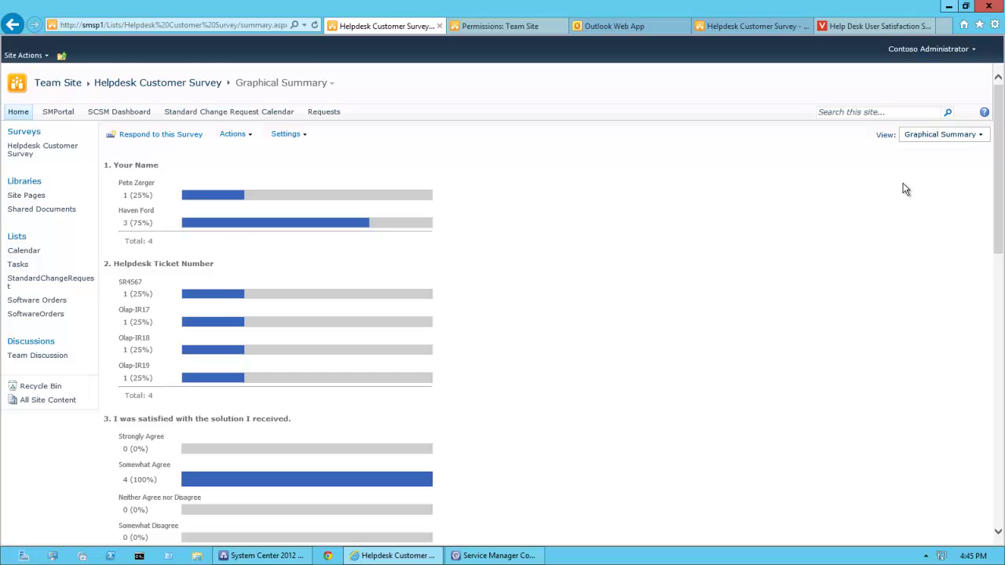
pyautogui.moveTo(1001, 163); pyautogui.dragTo(1001, 263)
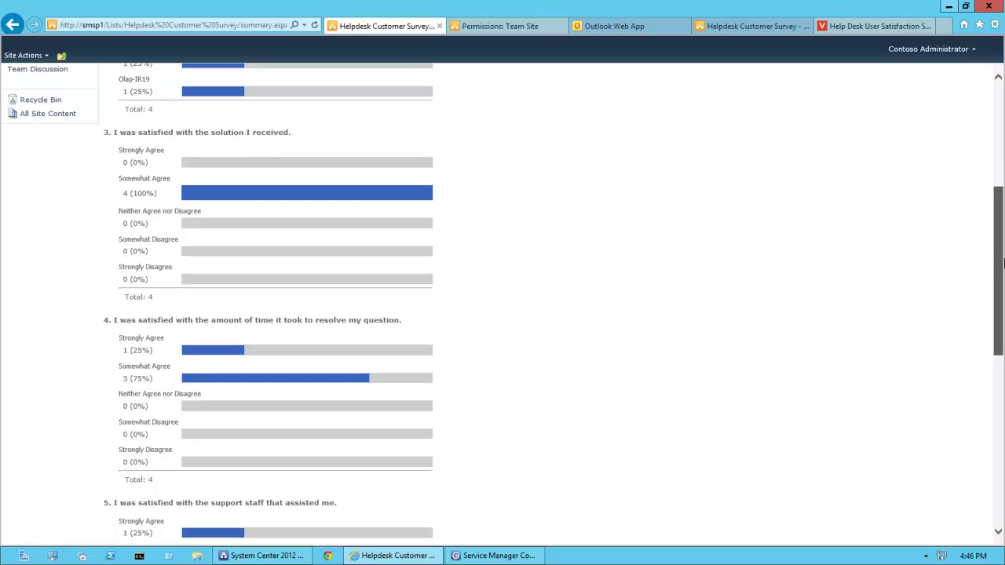
pyautogui.scroll(1, 1002, 183)
pyautogui.scroll(2, 1003, 176)
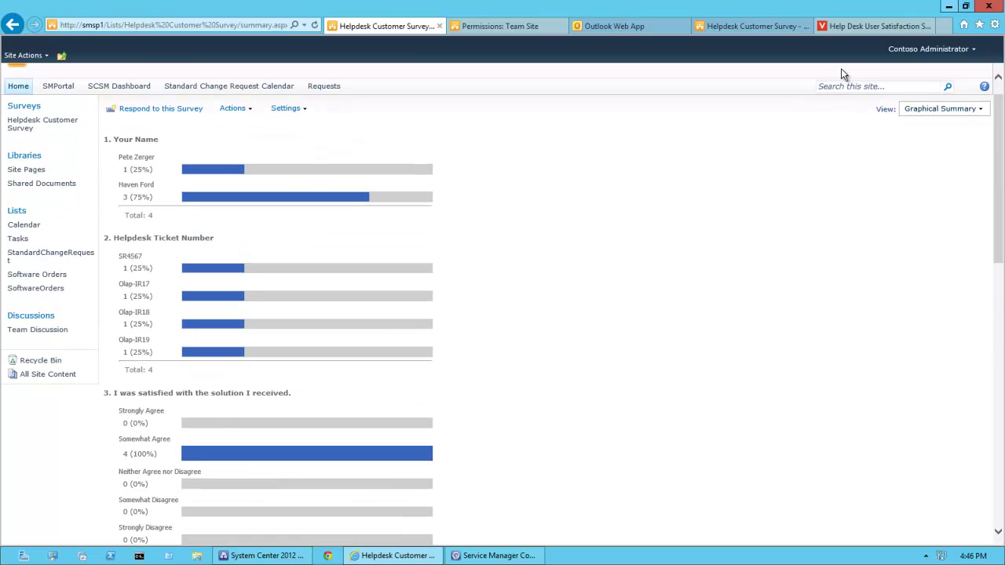
# - Paste Olap-IR19 into the site search, then minimise the remote desktop session
pyautogui.click(906, 86)
pyautogui.write('Olap-IR19')
pyautogui.moveTo(565, 6)
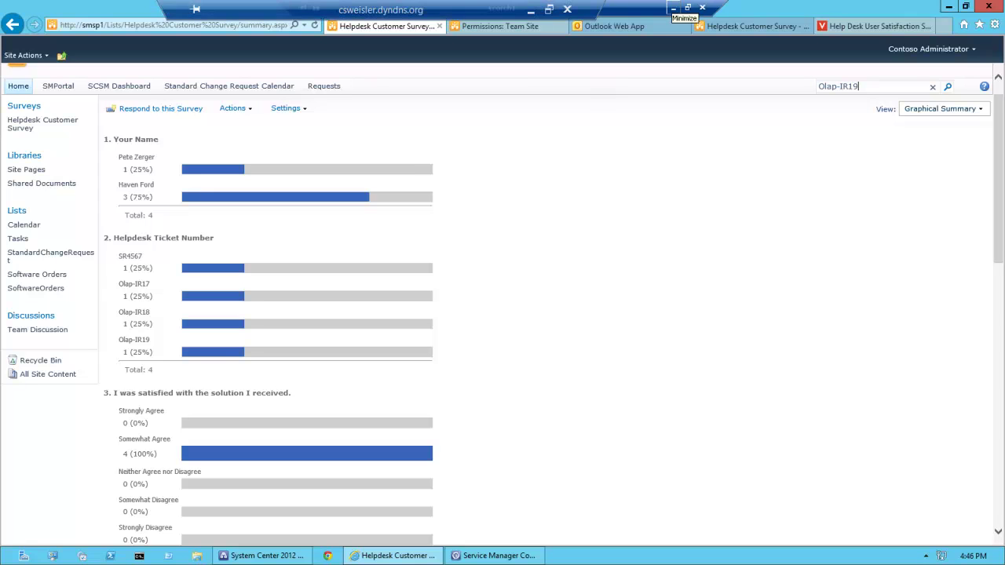
pyautogui.click(538, 6)
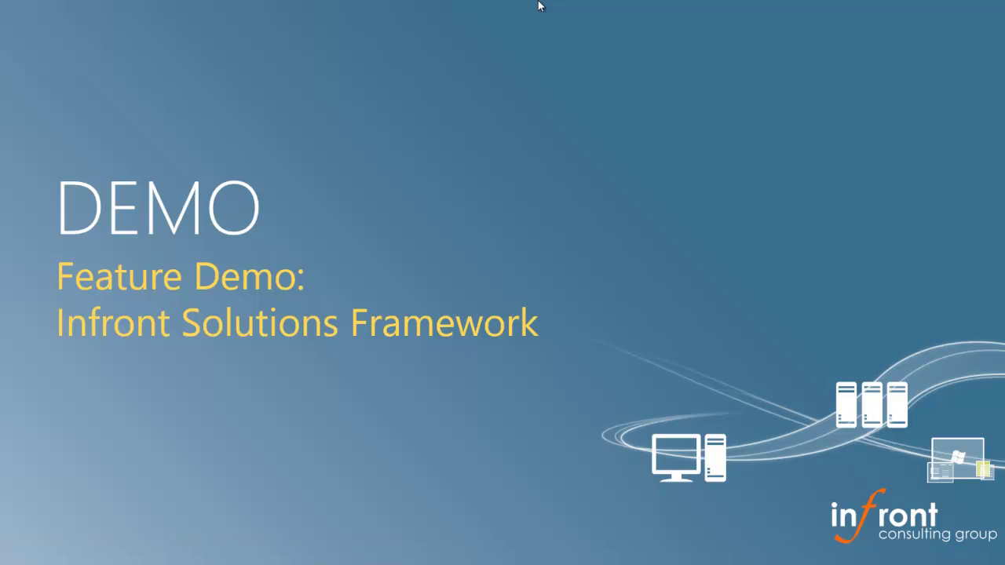